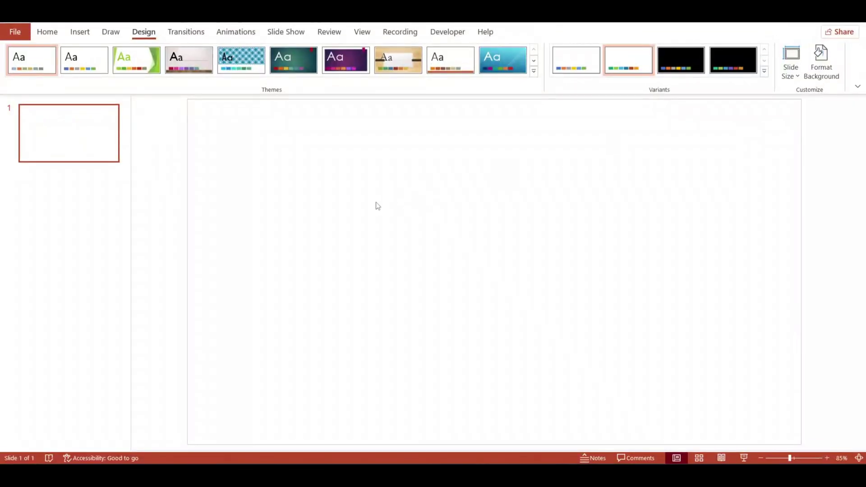
# - Paste the five-colour palette strip and move it to the slide's top-right corner
pyautogui.rightClick(410, 224)
pyautogui.click(437, 248)
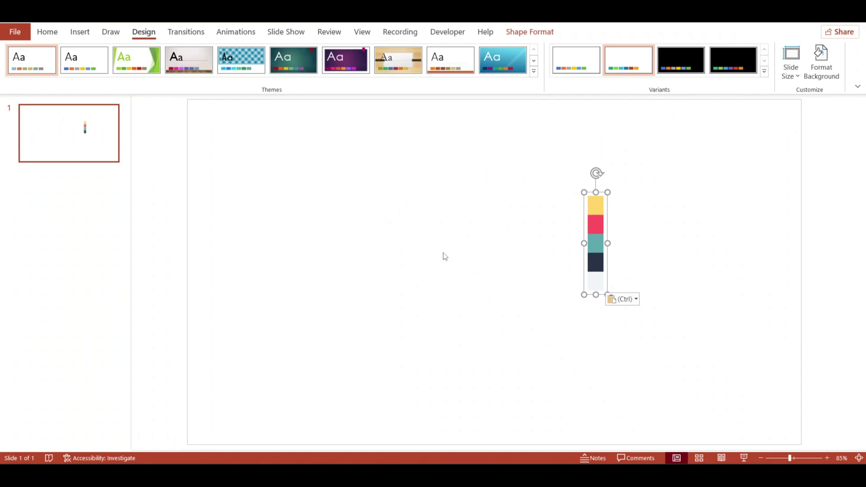
pyautogui.moveTo(599, 255); pyautogui.dragTo(747, 176)
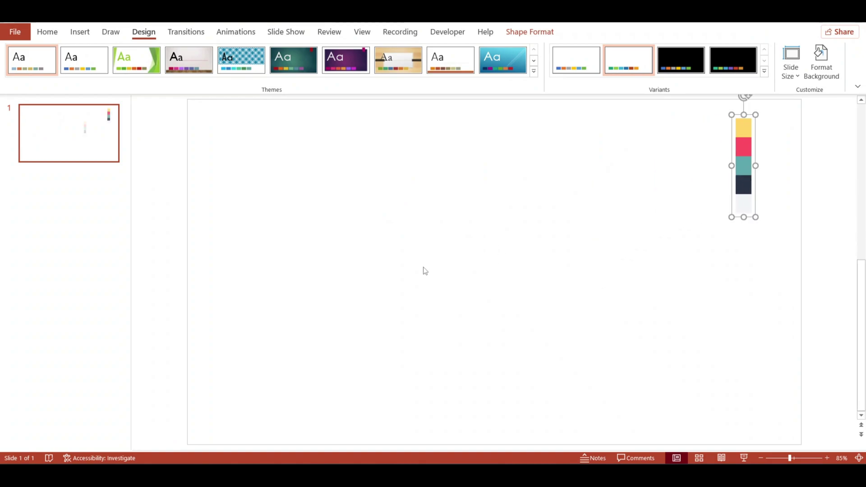
# - Fill the slide background with the palette strip's light grey swatch using the Eyedropper
pyautogui.click(444, 256)
pyautogui.rightClick(444, 256)
pyautogui.click(473, 365)
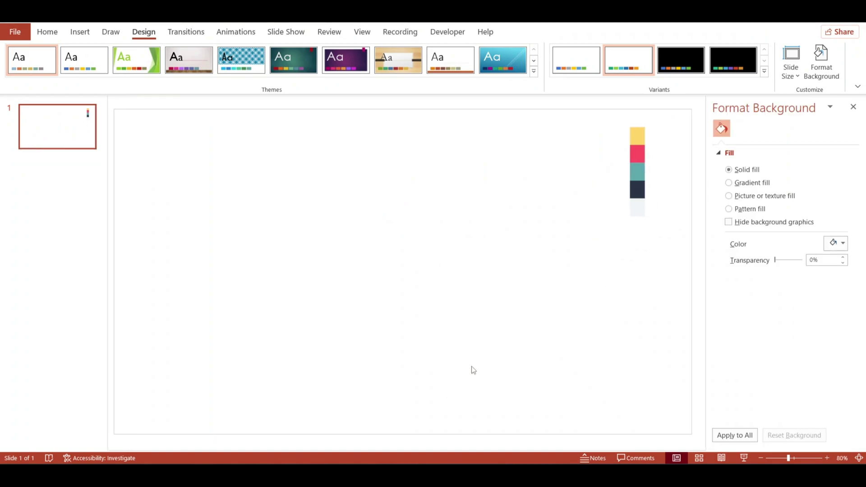
pyautogui.click(845, 248)
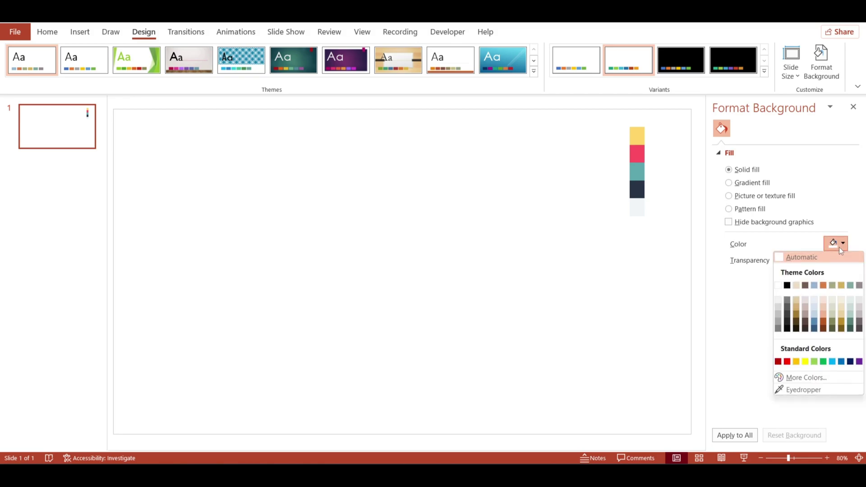
pyautogui.click(781, 389)
pyautogui.click(637, 208)
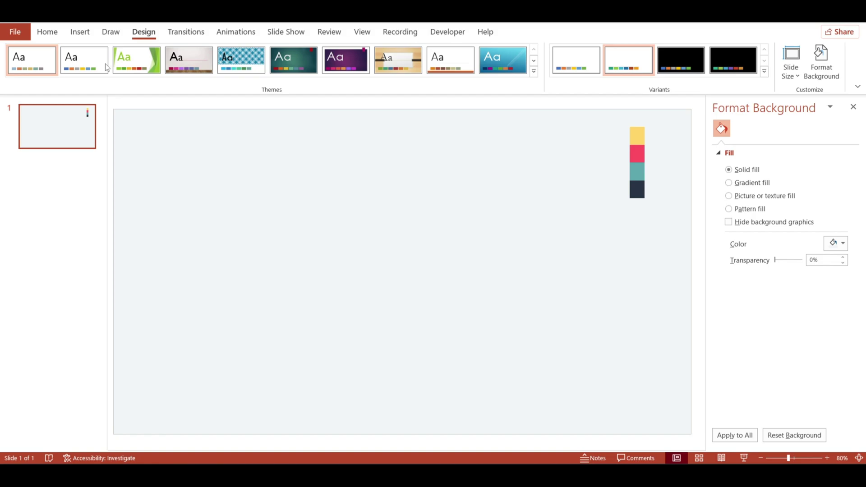
# - Draw a rectangle square on the slide's left half with no outline
pyautogui.click(80, 31)
pyautogui.click(177, 72)
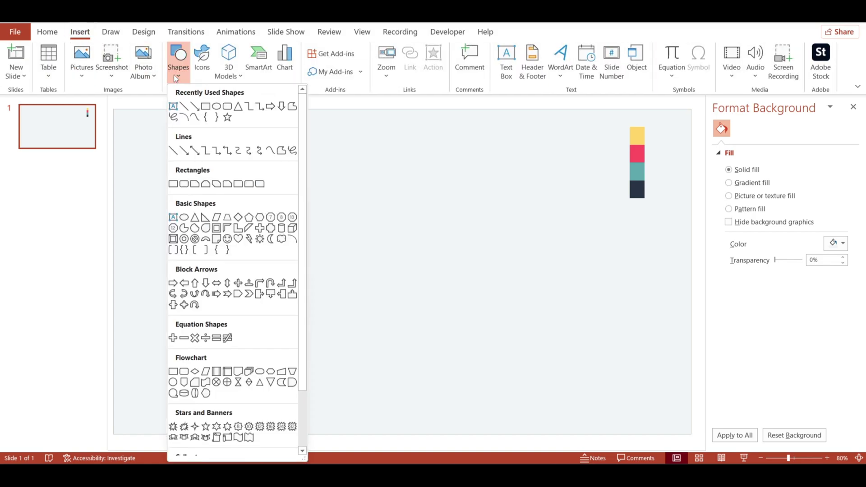
pyautogui.click(206, 105)
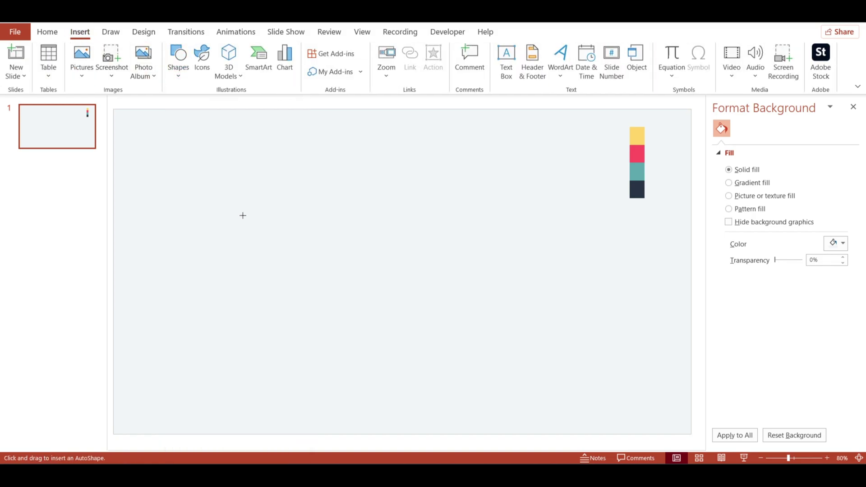
pyautogui.moveTo(234, 199); pyautogui.dragTo(333, 275)
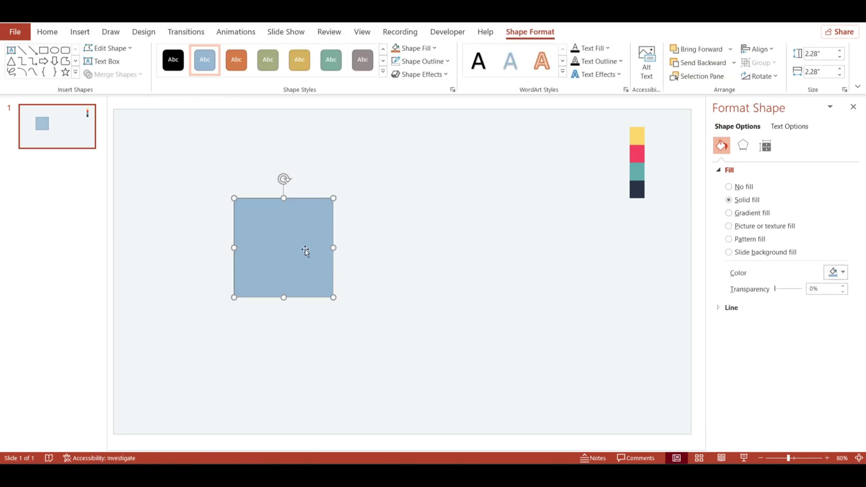
pyautogui.click(422, 62)
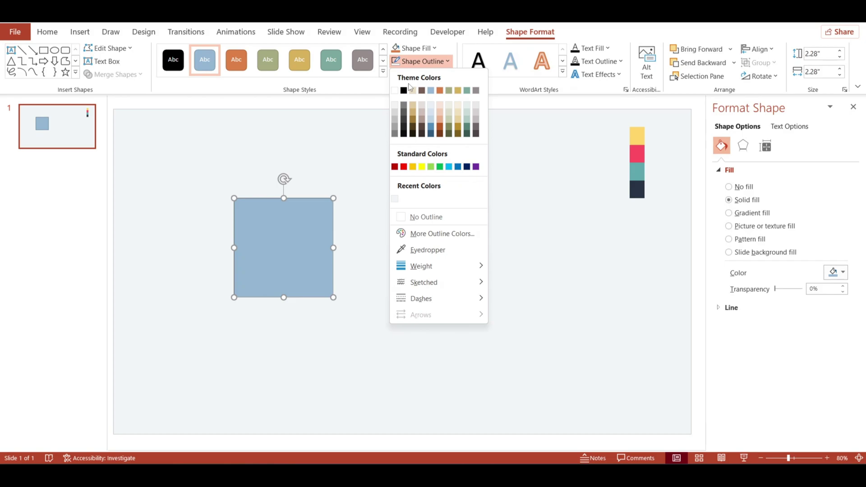
pyautogui.click(410, 217)
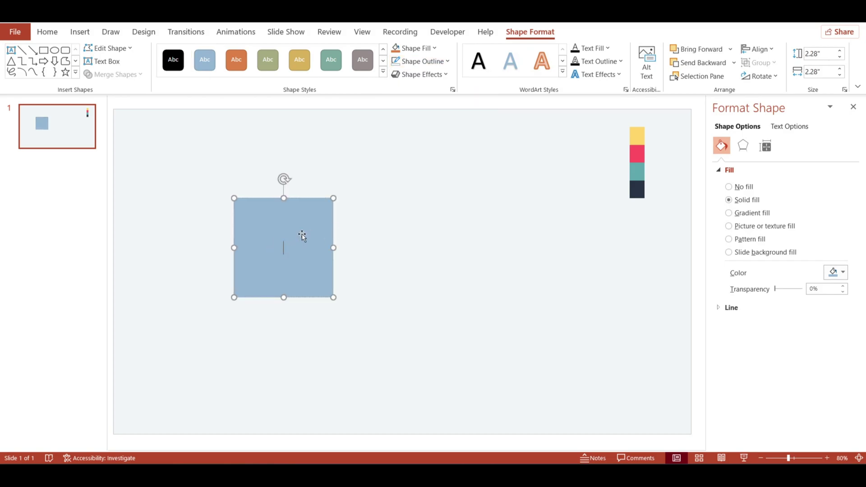
# - Label the square TITLE in Open Sans 44 pt and move it to the lower left
pyautogui.write('TITLE')
pyautogui.hotkey('ctrl', 'a')
pyautogui.click(47, 31)
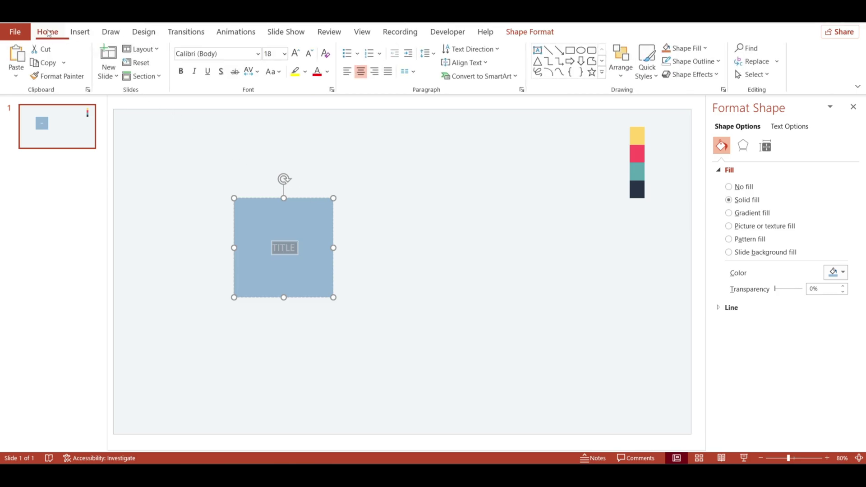
pyautogui.click(257, 53)
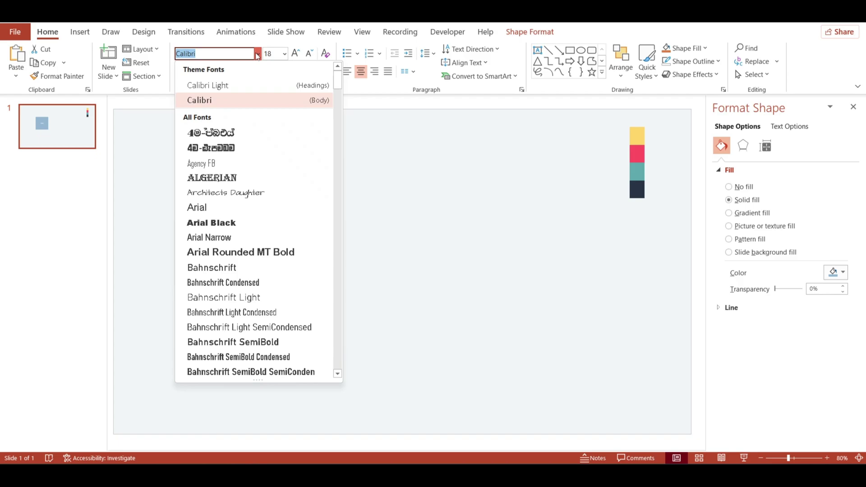
pyautogui.write('Open Sans')
pyautogui.press('Return')
pyautogui.click(295, 53)
pyautogui.click(295, 53)
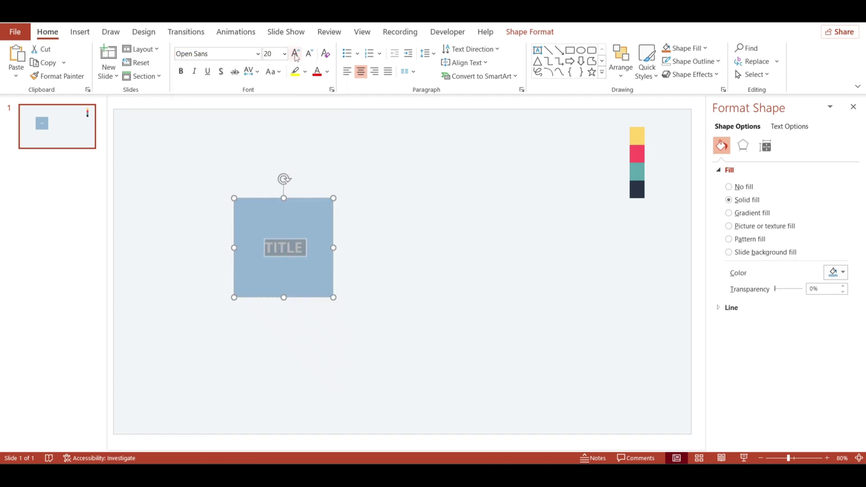
pyautogui.click(296, 53)
pyautogui.click(295, 52)
pyautogui.click(296, 53)
pyautogui.click(296, 53)
pyautogui.click(295, 53)
pyautogui.moveTo(294, 222); pyautogui.dragTo(244, 333)
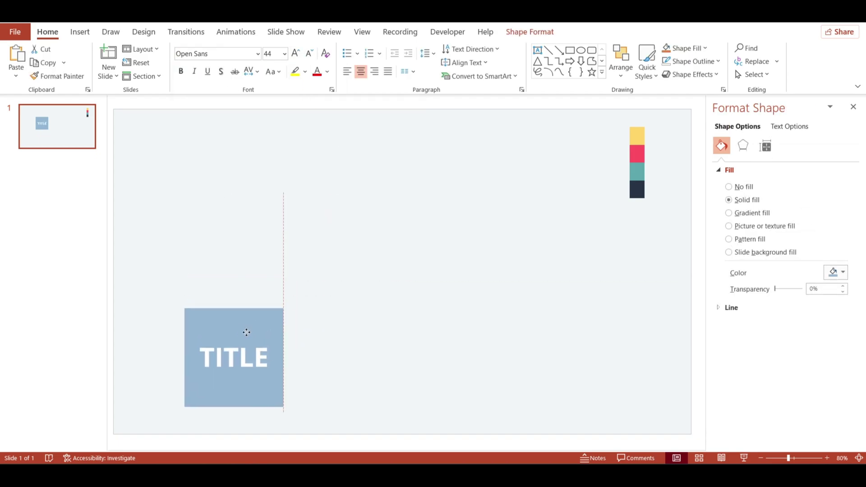
# - Apply the third Parallel 3-D rotation preset to tilt the square into an isometric diamond
pyautogui.click(743, 146)
pyautogui.click(746, 240)
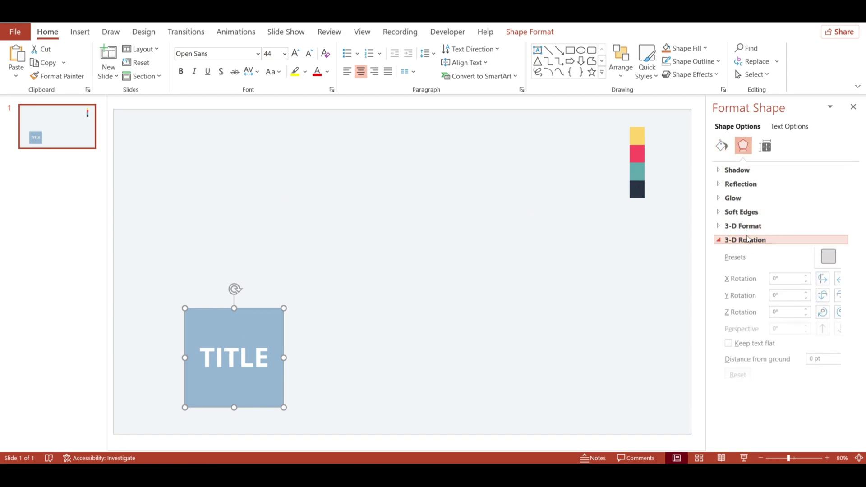
pyautogui.click(824, 263)
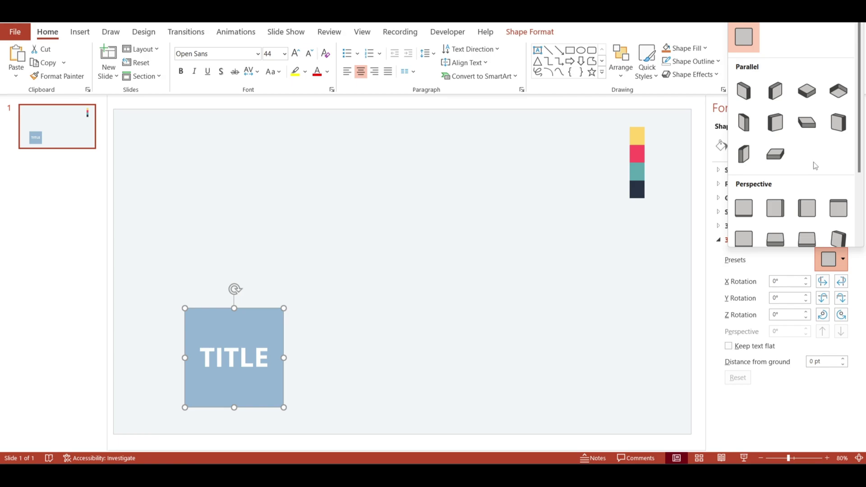
pyautogui.click(807, 92)
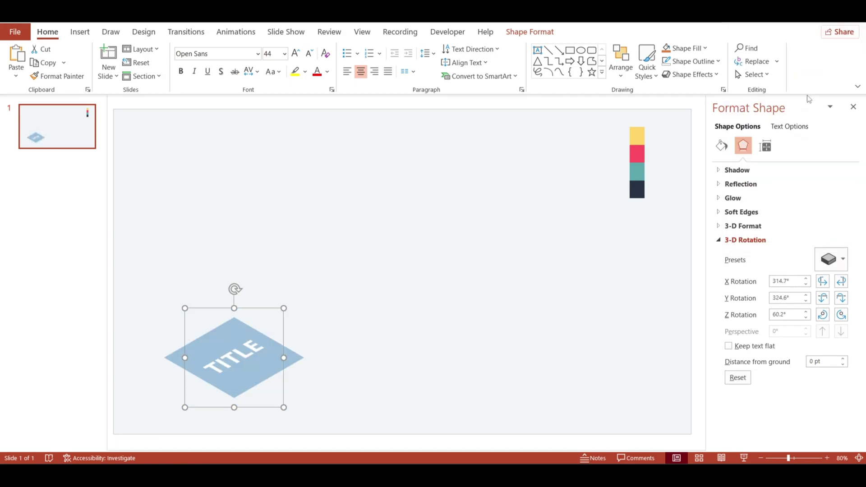
# - Give the tile a 3-D depth size of 10 pt
pyautogui.click(756, 227)
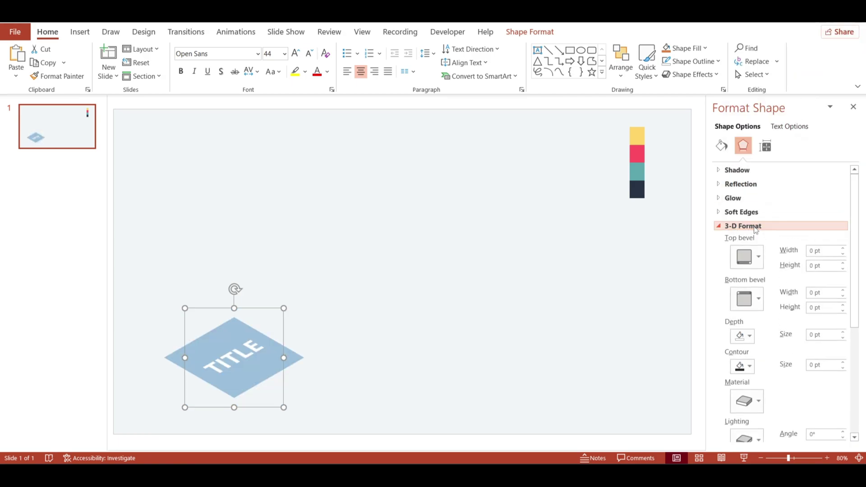
pyautogui.click(824, 335)
pyautogui.write('1')
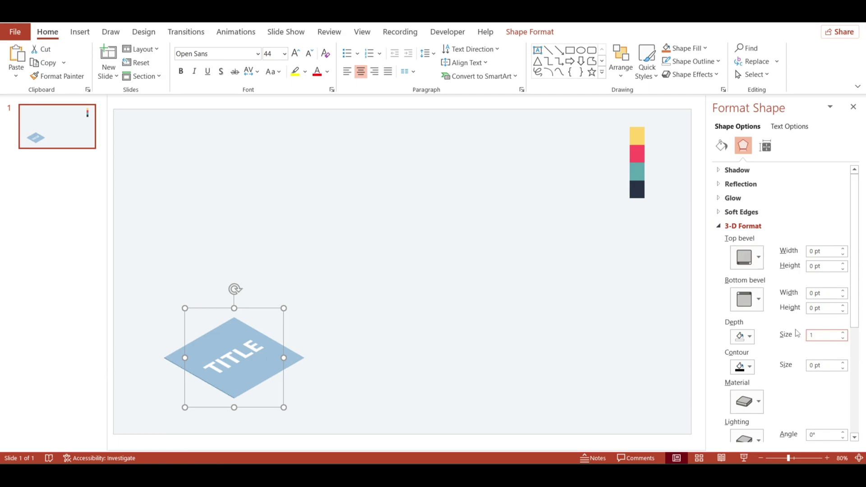
pyautogui.write('0')
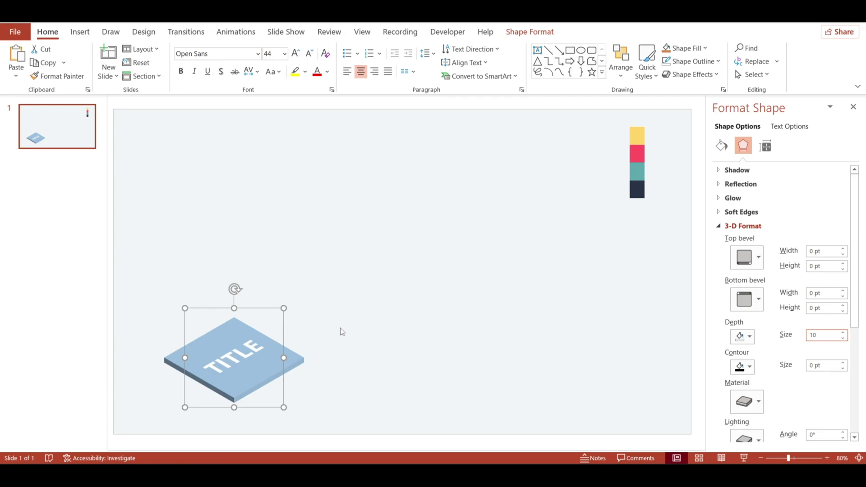
# - Move the TITLE tile upward to start the vertical stack on the left
pyautogui.moveTo(273, 358); pyautogui.dragTo(270, 226)
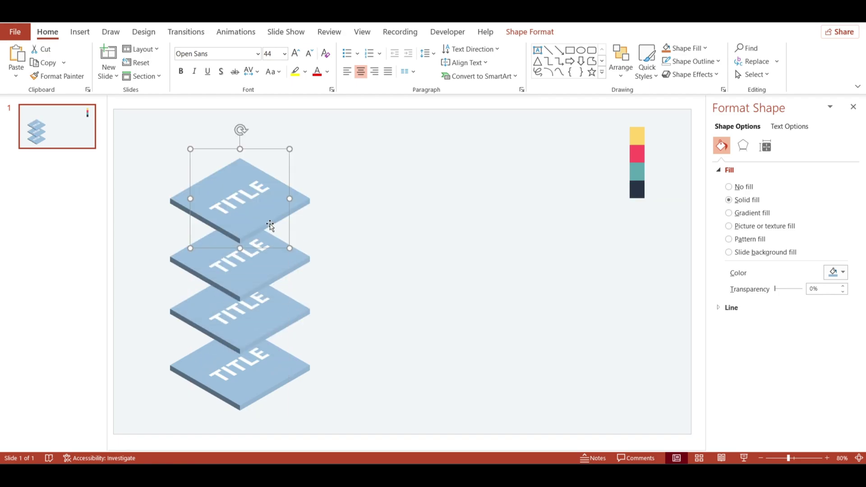
# - Eyedrop navy onto the bottom tile and teal onto the third tile from the colour key
pyautogui.click(271, 387)
pyautogui.click(834, 273)
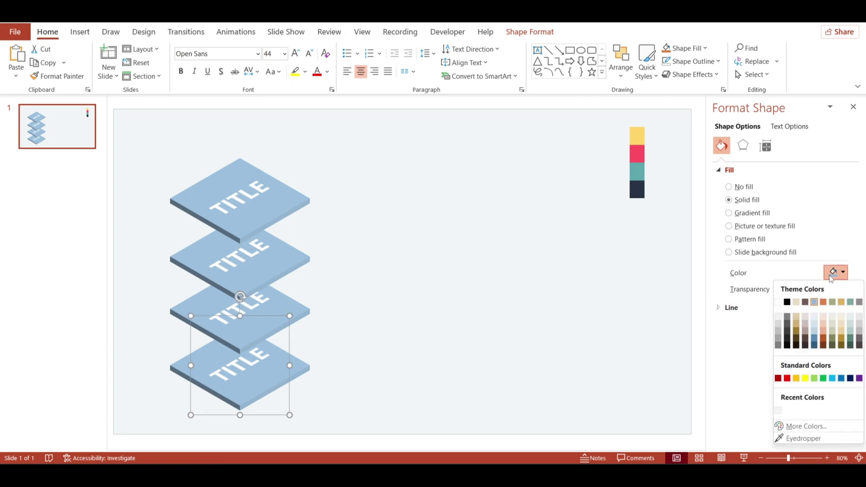
pyautogui.click(796, 438)
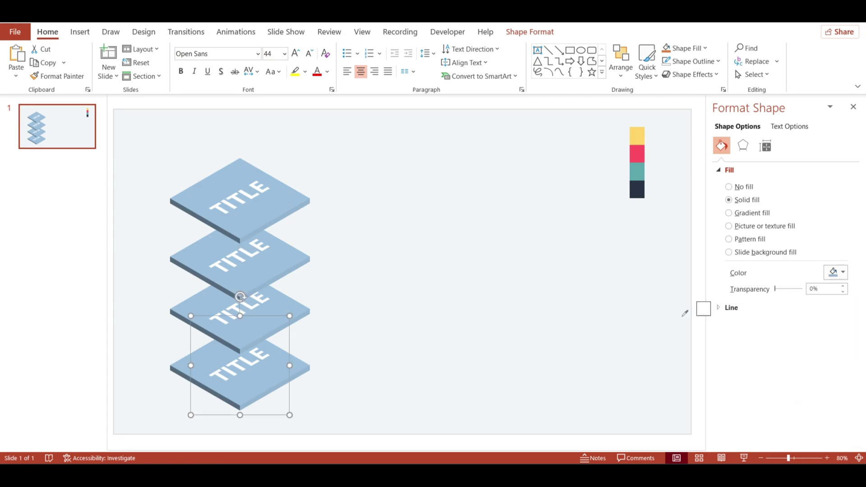
pyautogui.click(639, 187)
pyautogui.press('Tab')
pyautogui.click(835, 273)
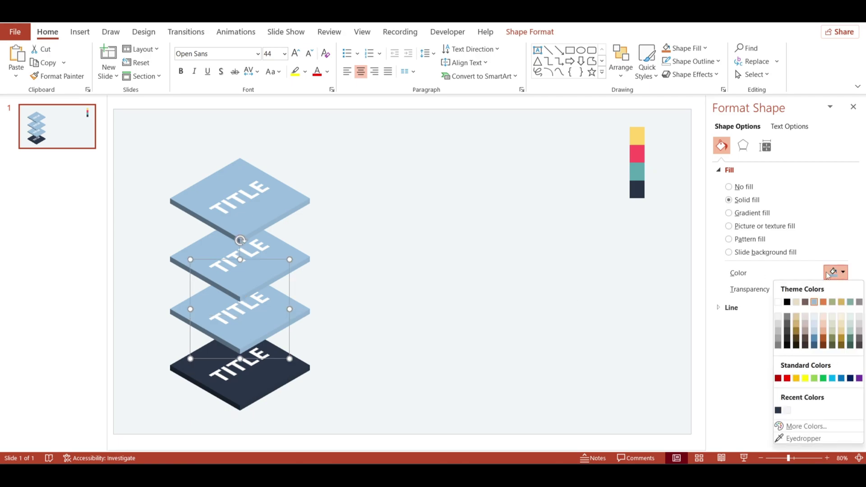
pyautogui.click(796, 438)
pyautogui.click(638, 172)
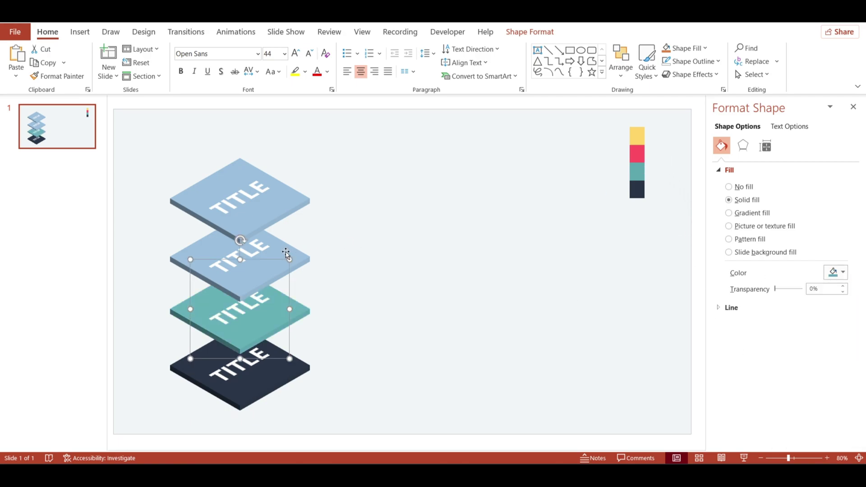
# - Eyedrop pink onto the second tile and yellow onto the top tile
pyautogui.press('Tab')
pyautogui.click(835, 273)
pyautogui.click(796, 438)
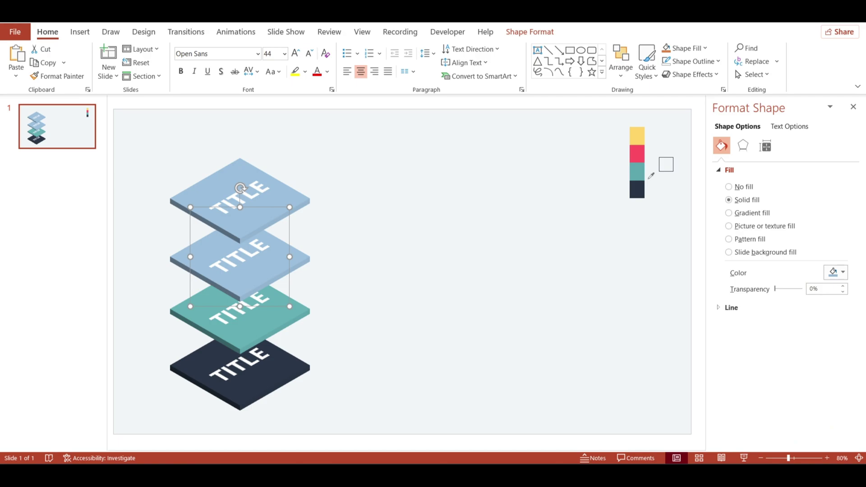
pyautogui.click(638, 153)
pyautogui.press('Tab')
pyautogui.click(828, 274)
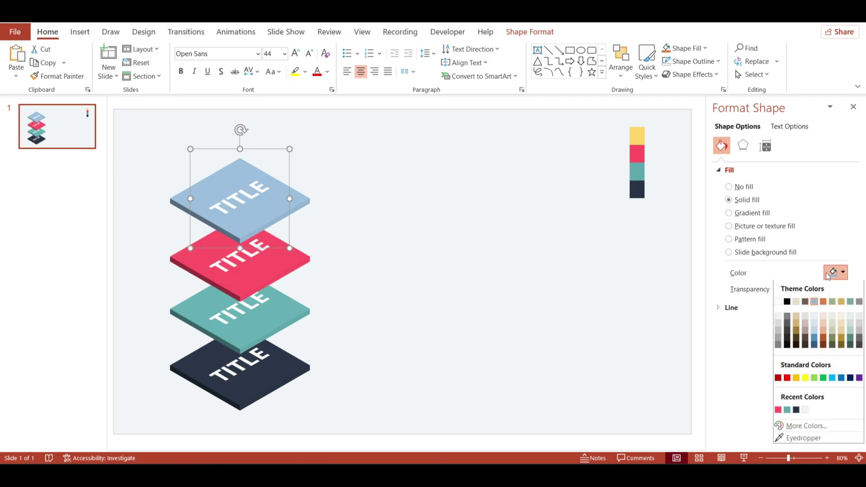
pyautogui.click(802, 439)
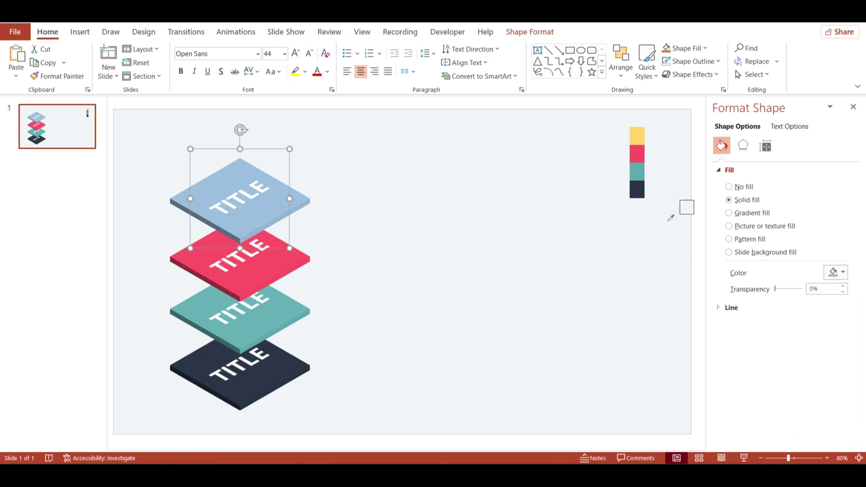
pyautogui.click(643, 135)
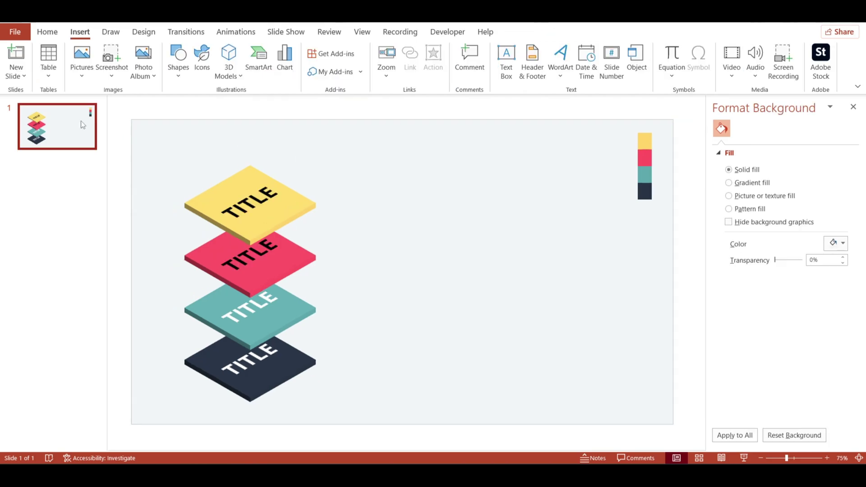
# - Draw a horizontal line arrow extending right from the yellow tile
pyautogui.click(179, 83)
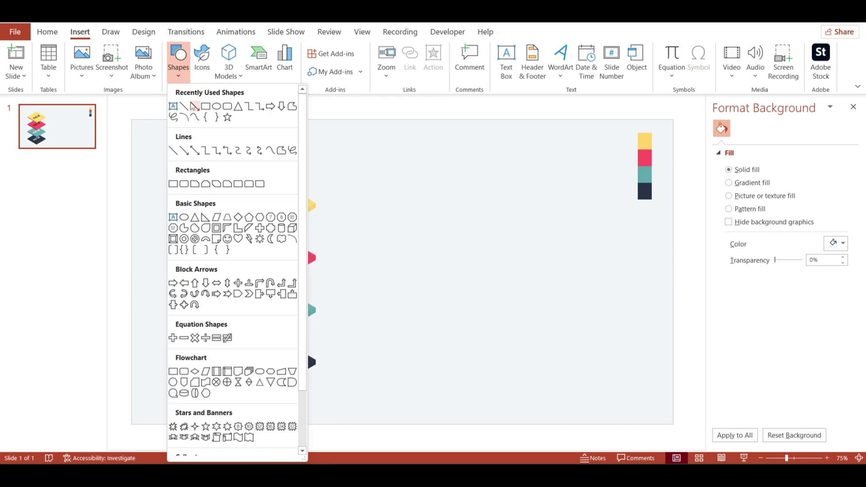
pyautogui.click(194, 106)
pyautogui.moveTo(297, 203); pyautogui.dragTo(337, 243)
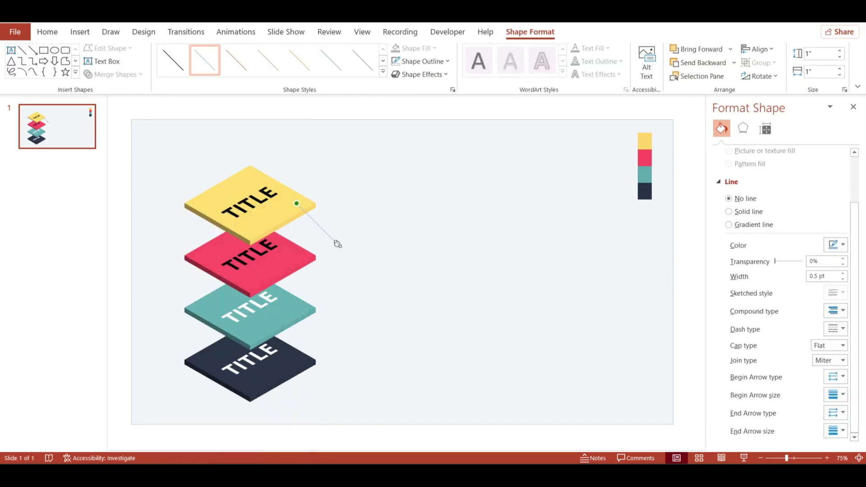
pyautogui.moveTo(373, 204); pyautogui.dragTo(418, 203)
# - Widen the arrow to 2.5 pt and duplicate it down beside the pink tile
pyautogui.click(843, 274)
pyautogui.click(844, 274)
pyautogui.click(843, 273)
pyautogui.click(843, 273)
pyautogui.click(843, 273)
pyautogui.click(843, 273)
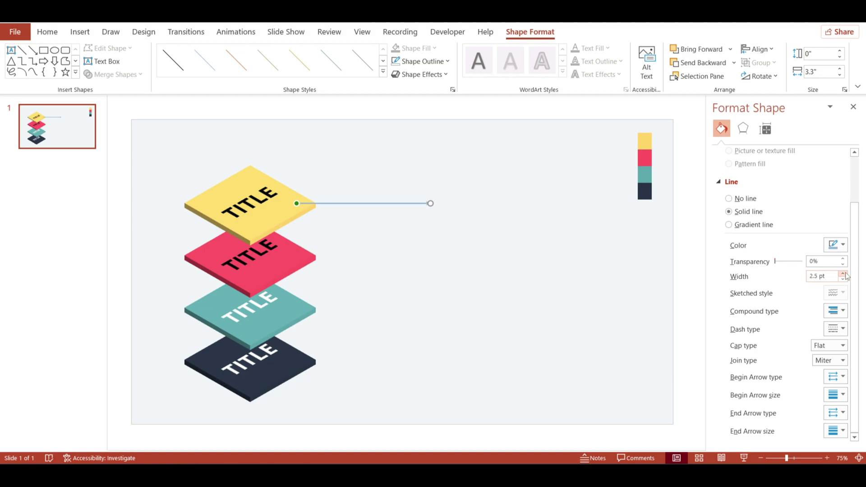
pyautogui.moveTo(336, 200); pyautogui.dragTo(341, 360)
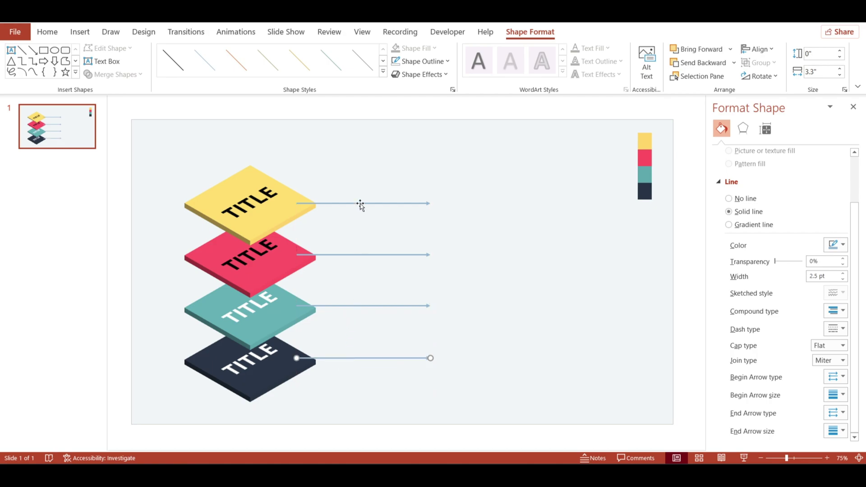
# - Set the four arrows' line colours to yellow, pink, teal and navy from top to bottom
pyautogui.click(832, 245)
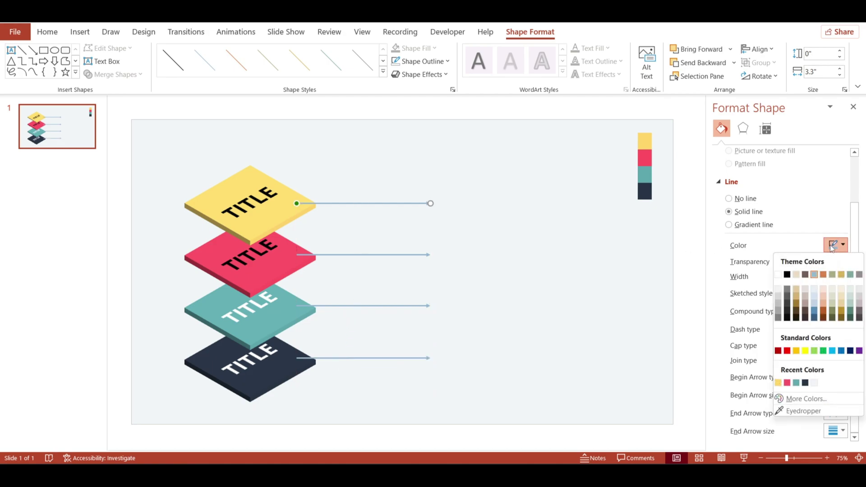
pyautogui.click(778, 383)
pyautogui.click(424, 255)
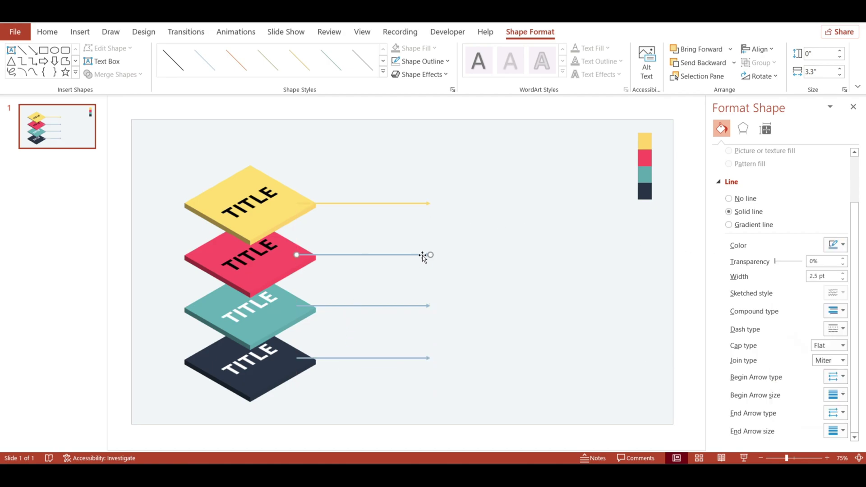
pyautogui.click(843, 245)
pyautogui.click(787, 382)
pyautogui.click(424, 306)
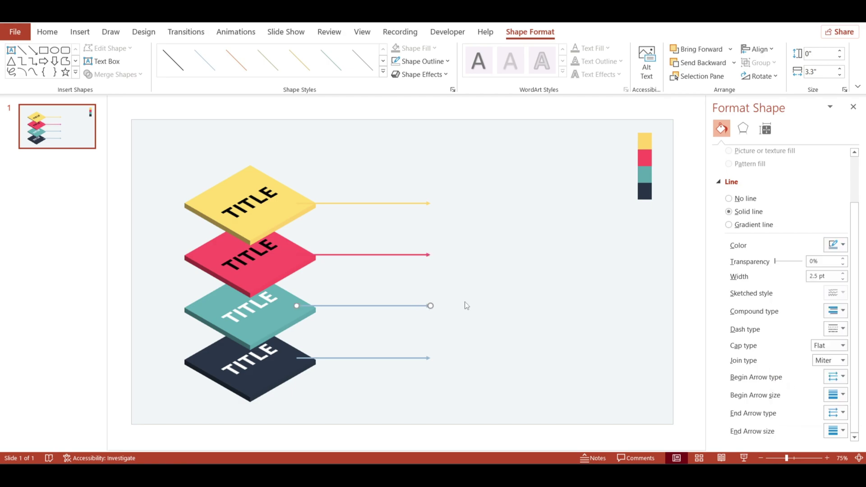
pyautogui.click(840, 245)
pyautogui.click(796, 383)
pyautogui.click(837, 246)
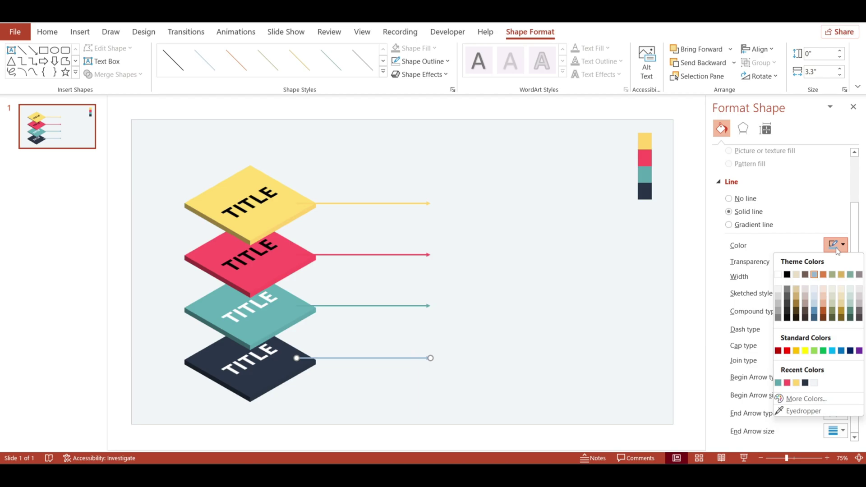
pyautogui.click(806, 383)
pyautogui.click(436, 178)
# - Add a text box with 01 right of the top arrow in Open Sans at 60 pt
pyautogui.click(538, 51)
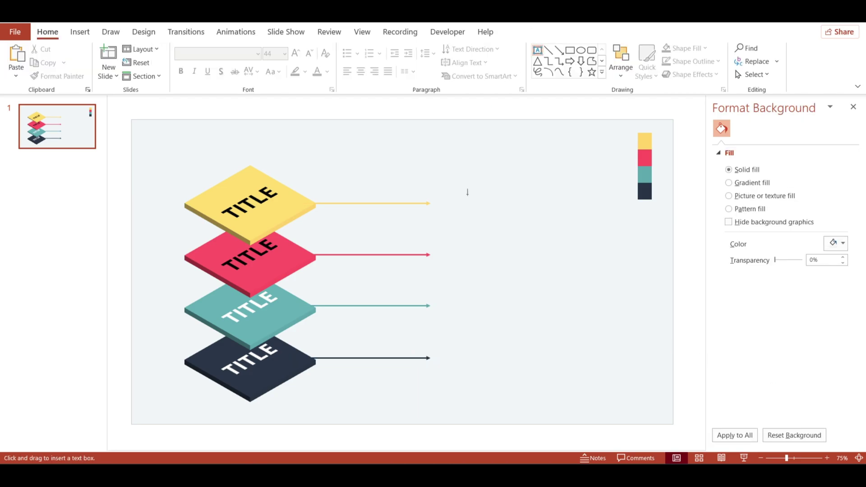
pyautogui.moveTo(435, 177); pyautogui.dragTo(510, 221)
pyautogui.write('q')
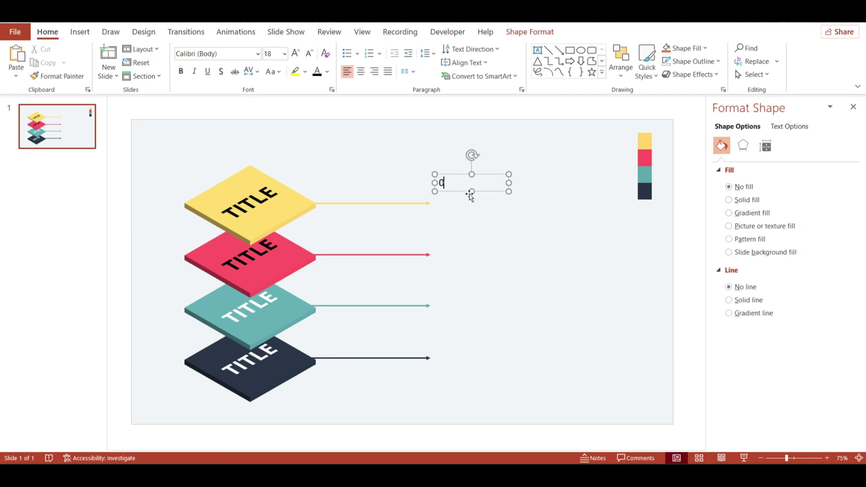
pyautogui.doubleClick(449, 183)
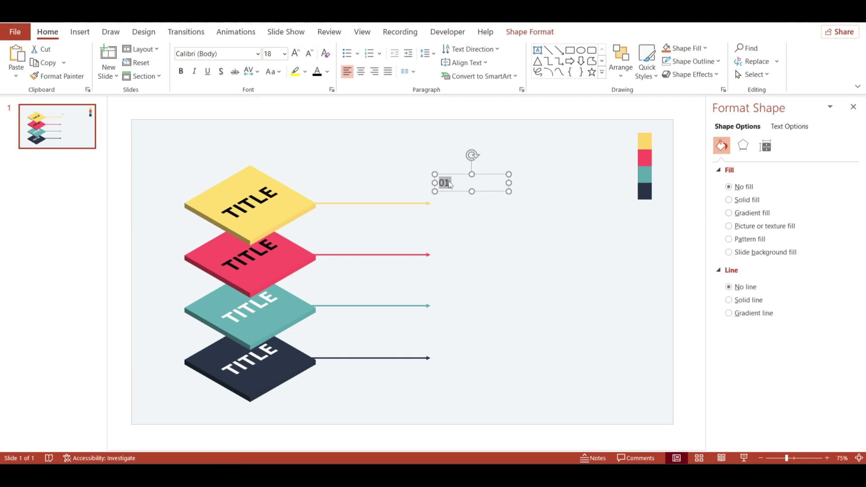
pyautogui.click(217, 55)
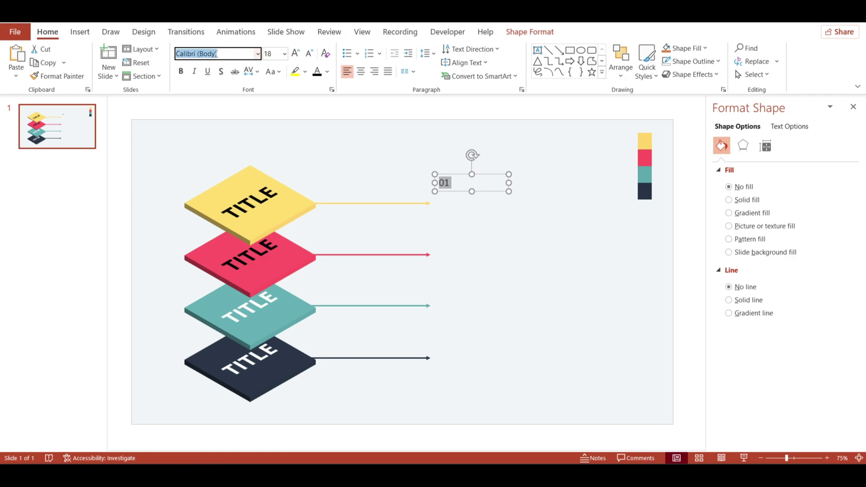
pyautogui.write('Open Sans')
pyautogui.press('Return')
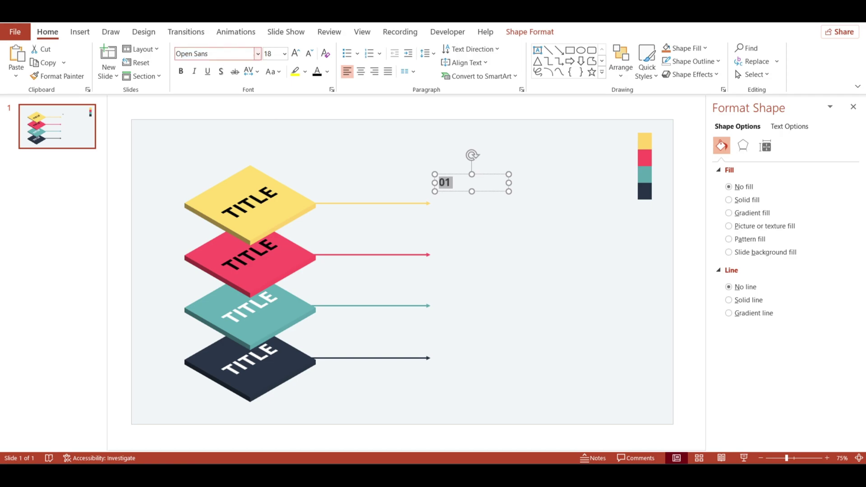
pyautogui.click(295, 53)
pyautogui.click(296, 54)
pyautogui.click(295, 53)
pyautogui.click(296, 54)
pyautogui.click(295, 53)
pyautogui.click(296, 54)
pyautogui.click(295, 53)
pyautogui.click(296, 54)
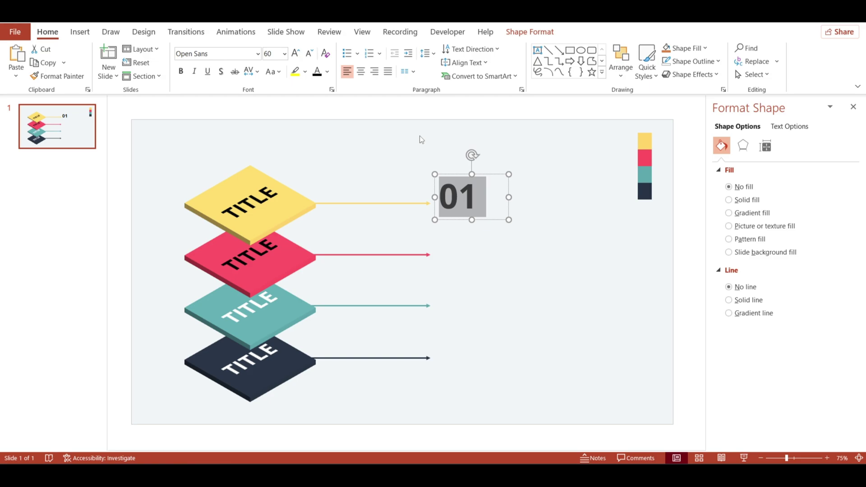
# - Duplicate the 01 number box down beside the lower arrows
pyautogui.click(446, 184)
pyautogui.moveTo(464, 226); pyautogui.dragTo(458, 372)
pyautogui.keyDown('shift'); pyautogui.click(462, 212); pyautogui.keyUp('shift')
pyautogui.click(499, 262)
# - Change the copied numbers to 02, 03 and 04
pyautogui.click(476, 255)
pyautogui.press('BackSpace')
pyautogui.write('2')
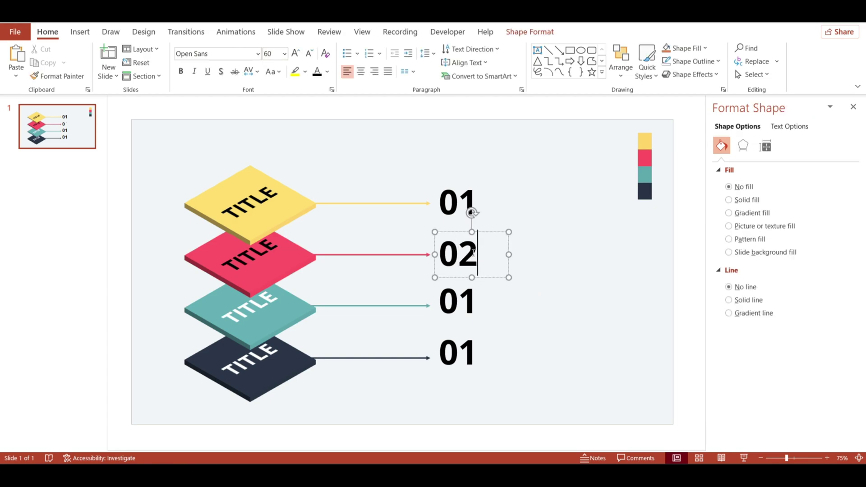
pyautogui.click(473, 302)
pyautogui.press('BackSpace')
pyautogui.write('3')
pyautogui.click(472, 348)
pyautogui.press('BackSpace')
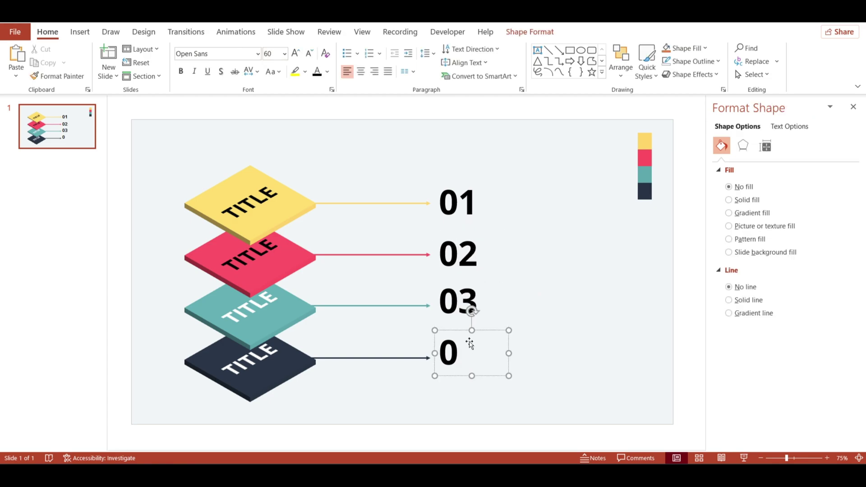
pyautogui.write('4')
pyautogui.click(458, 202)
# - Colour the number 01 yellow and 02 pink from the recent font colours
pyautogui.doubleClick(458, 202)
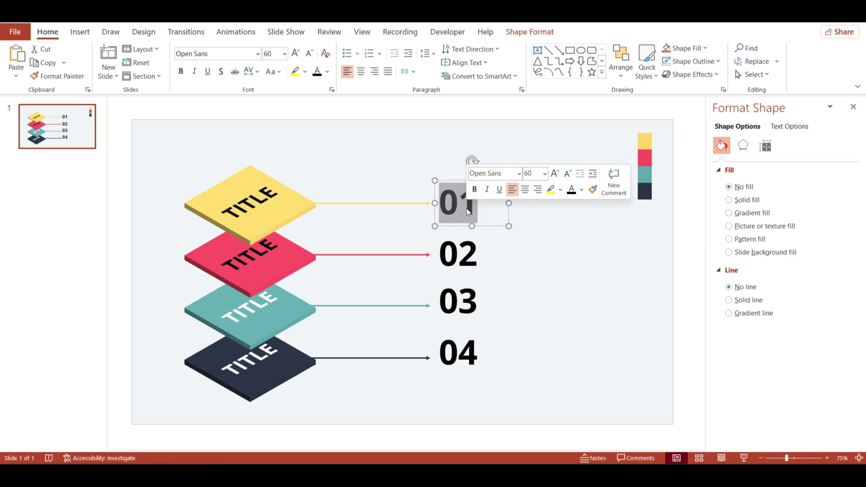
pyautogui.click(327, 72)
pyautogui.click(344, 209)
pyautogui.click(468, 253)
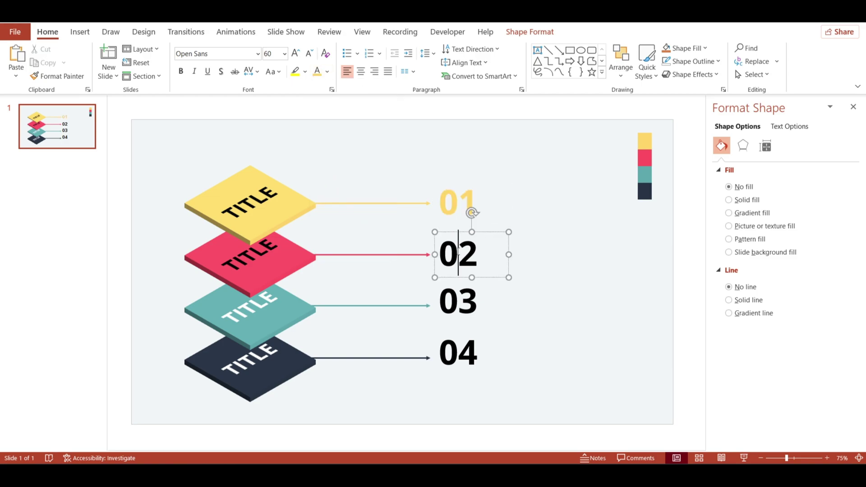
pyautogui.doubleClick(469, 252)
pyautogui.click(328, 72)
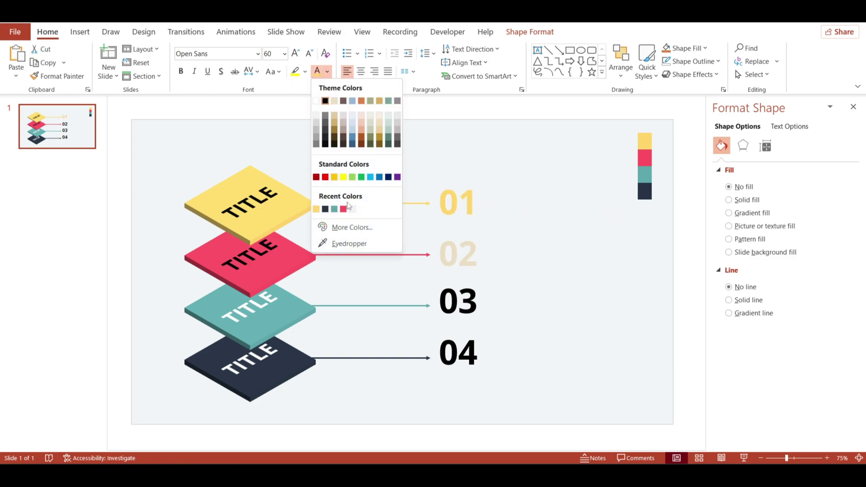
pyautogui.click(350, 209)
# - Colour the number 03 teal and 04 dark navy
pyautogui.doubleClick(458, 301)
pyautogui.click(328, 72)
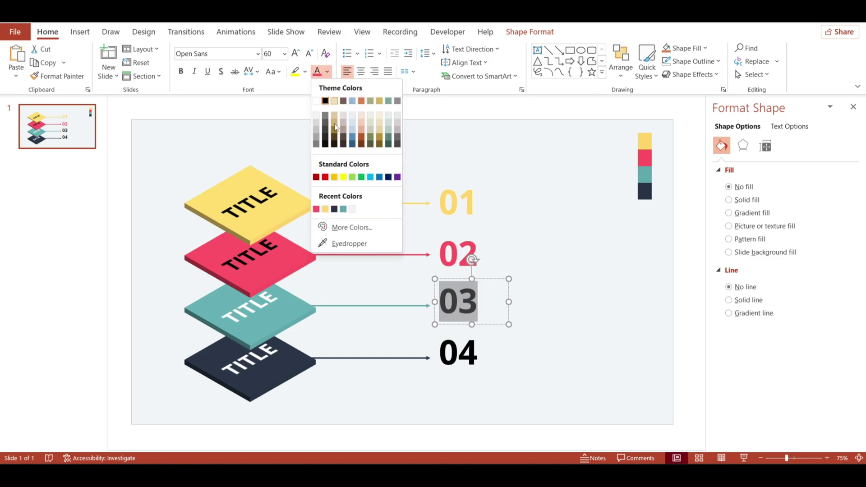
pyautogui.click(345, 209)
pyautogui.doubleClick(458, 352)
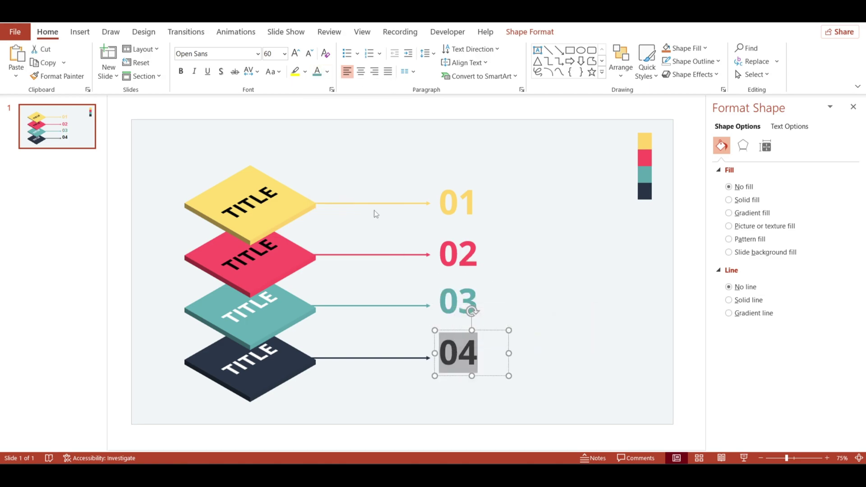
pyautogui.click(327, 72)
pyautogui.click(343, 209)
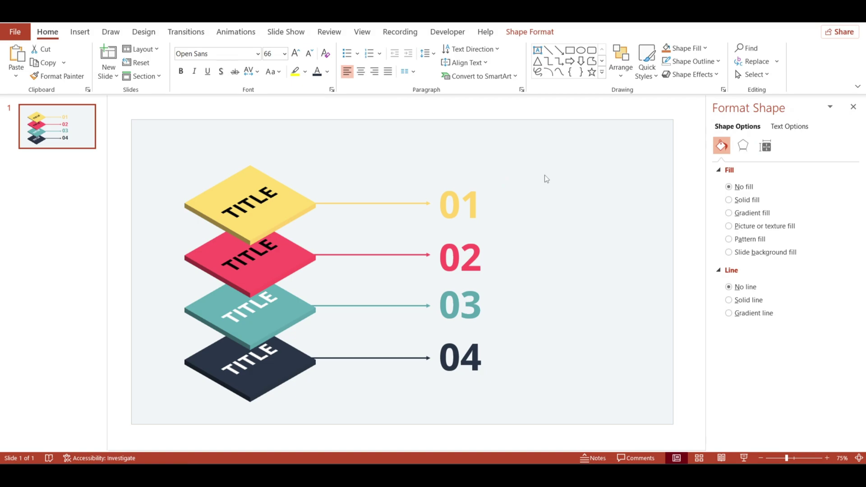
# - Paste the Lorem ipsum text box beside 01 and set its font to Lato Light
pyautogui.click(507, 187)
pyautogui.hotkey('ctrl', 'v')
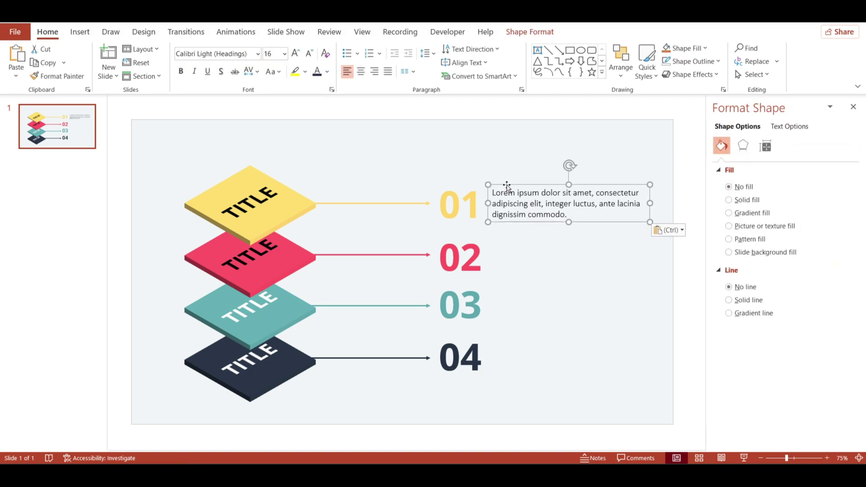
pyautogui.tripleClick(506, 199)
pyautogui.click(217, 53)
pyautogui.write('Lato Light')
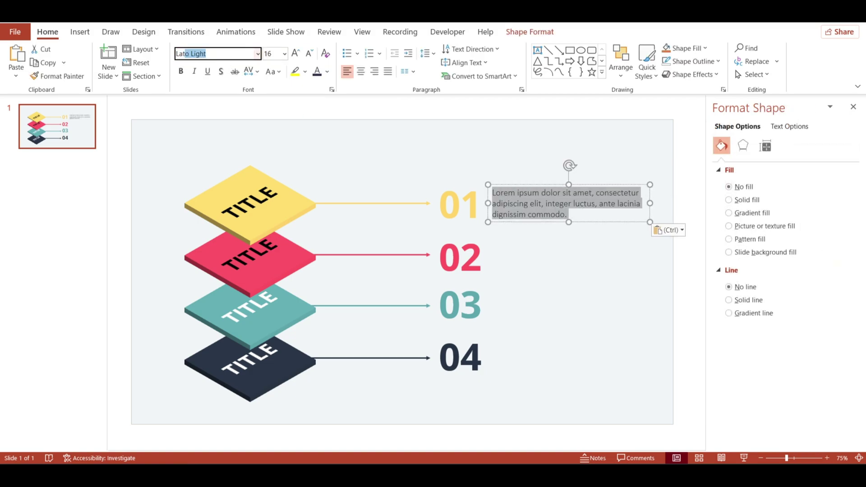
pyautogui.press('Return')
# - Copy the Lato Light description down beside numbers 02, 03 and 04
pyautogui.moveTo(530, 187); pyautogui.dragTo(529, 234)
pyautogui.keyDown('shift'); pyautogui.click(534, 211); pyautogui.keyUp('shift')
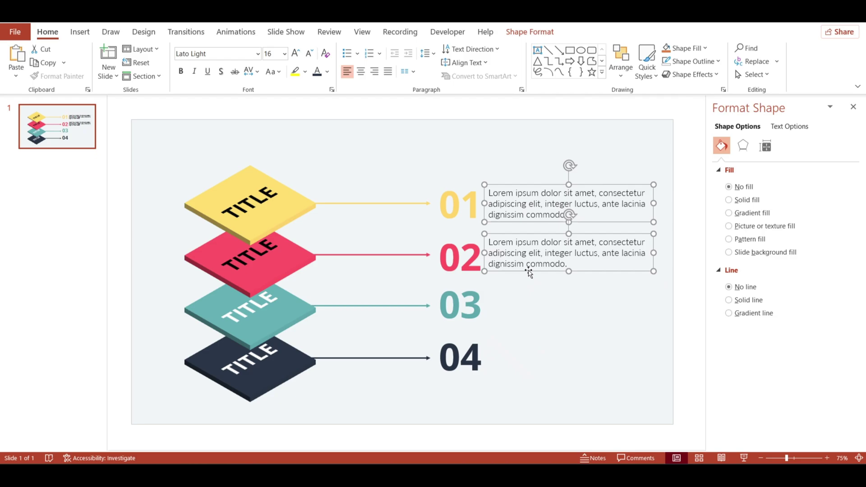
pyautogui.moveTo(527, 269); pyautogui.dragTo(533, 373)
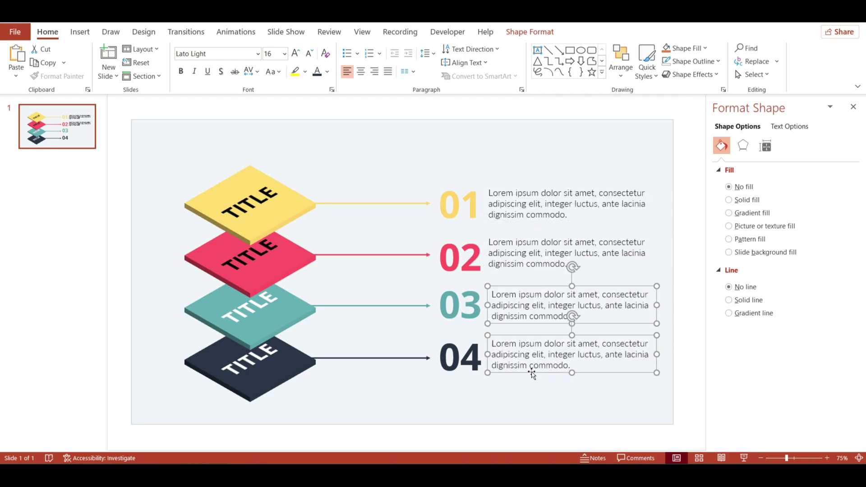
pyautogui.click(499, 385)
# - Duplicate slide 1
pyautogui.click(66, 134)
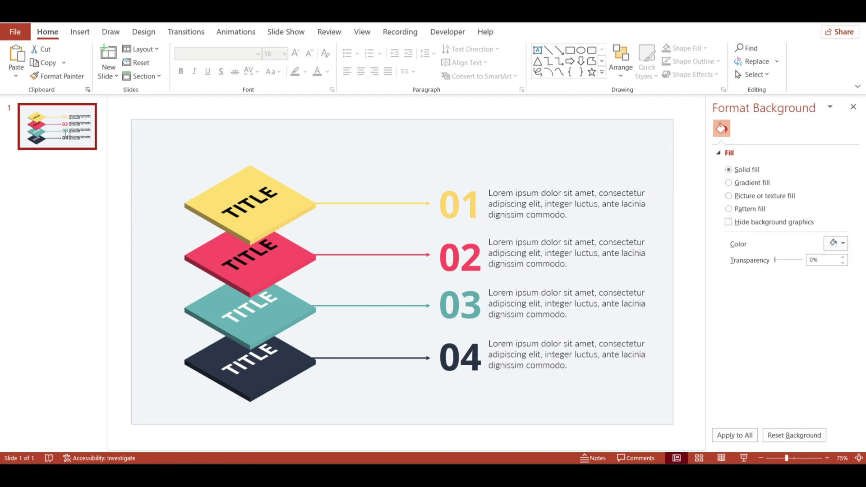
pyautogui.rightClick(58, 128)
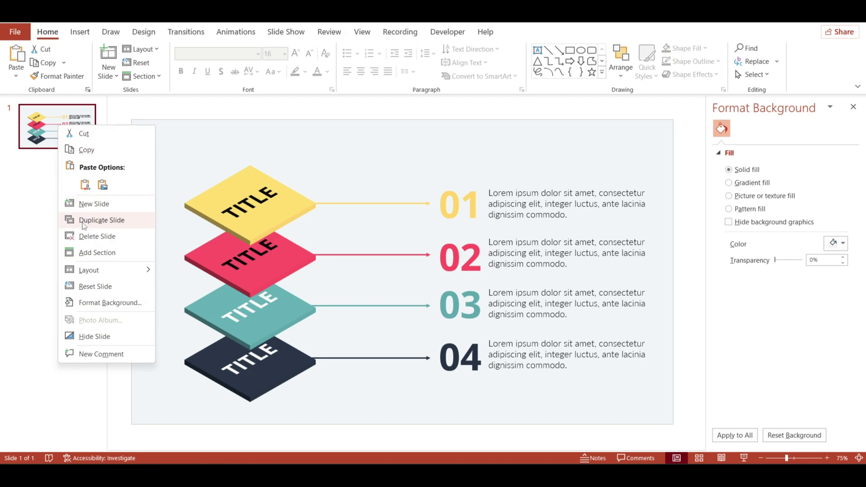
pyautogui.click(84, 225)
# - On slide 1, move the tile stack off the left edge and delete the arrows, numbers and descriptions
pyautogui.click(74, 135)
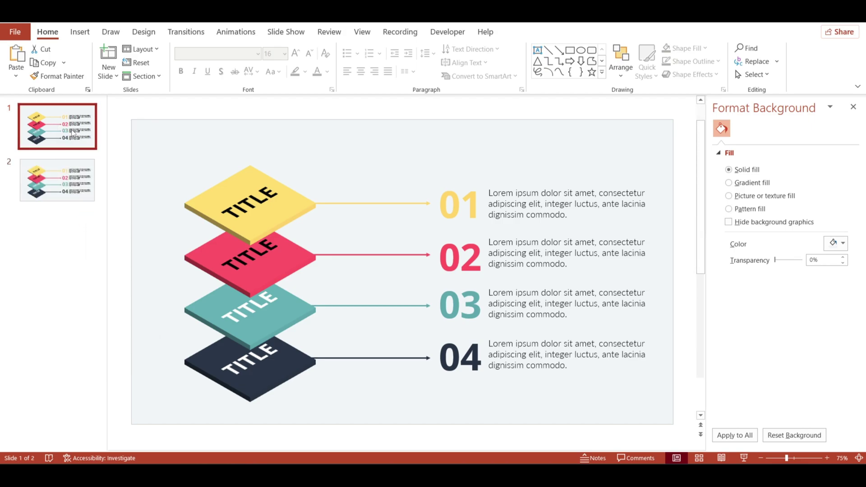
pyautogui.keyDown('ctrl'); pyautogui.scroll(-3, 222, 163); pyautogui.keyUp('ctrl')
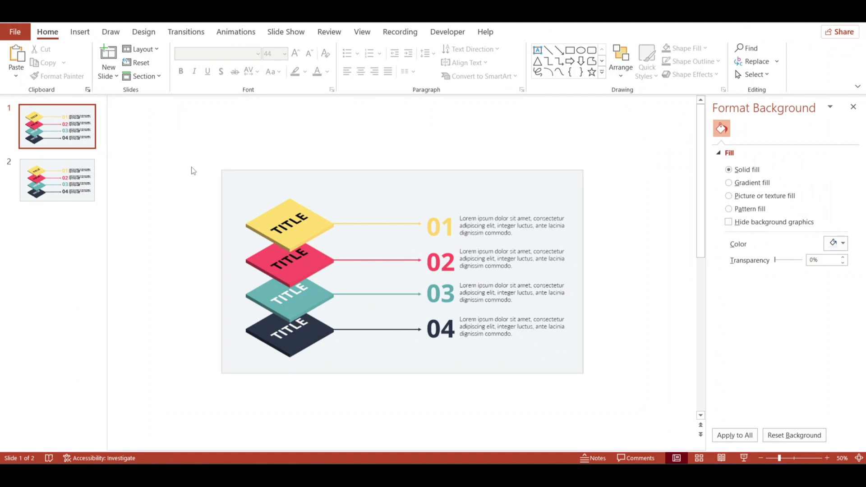
pyautogui.moveTo(243, 211); pyautogui.dragTo(344, 402)
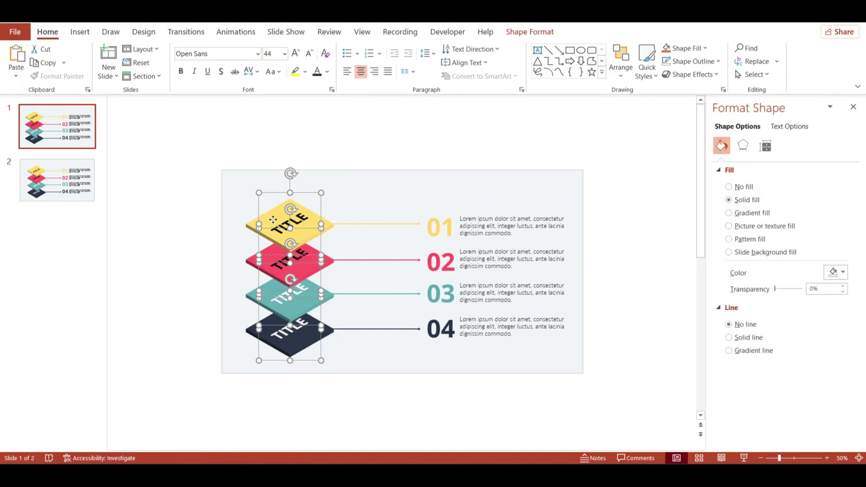
pyautogui.moveTo(273, 219); pyautogui.dragTo(151, 221)
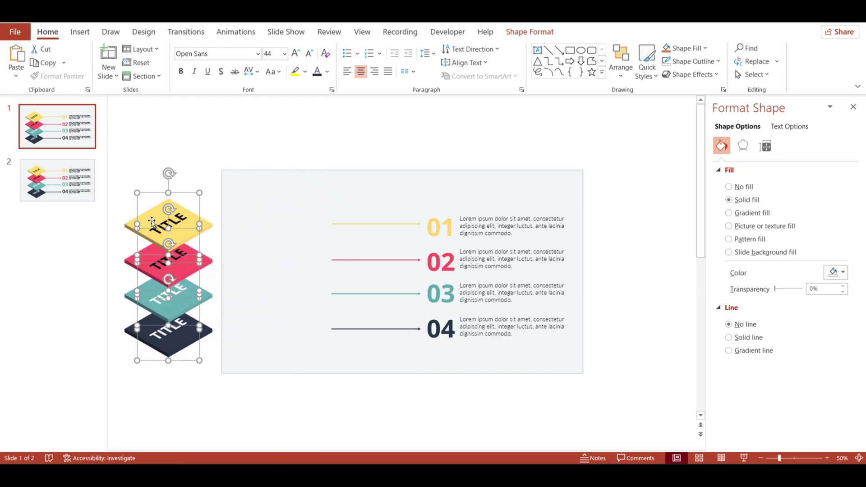
pyautogui.moveTo(305, 164); pyautogui.dragTo(647, 410)
pyautogui.press('Delete')
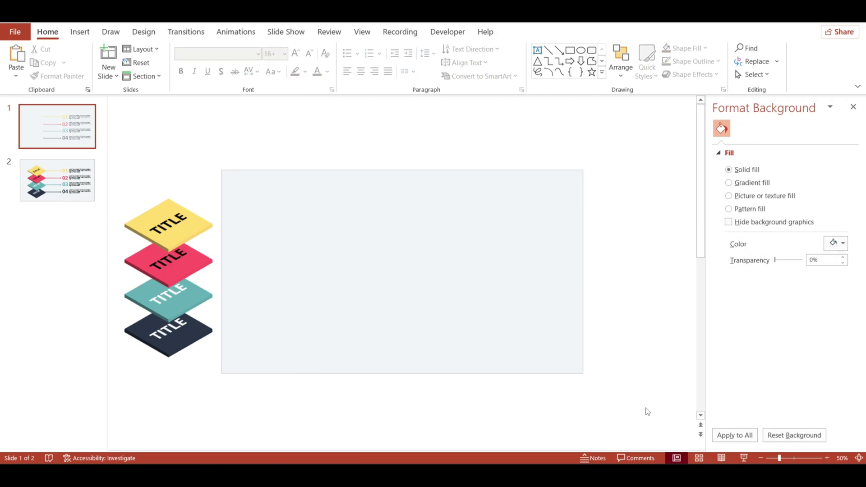
# - Spread the teal and yellow tiles apart into a diagonal row off the slide
pyautogui.keyDown('ctrl'); pyautogui.scroll(-2, 250, 307); pyautogui.keyUp('ctrl')
pyautogui.moveTo(241, 292); pyautogui.dragTo(186, 257)
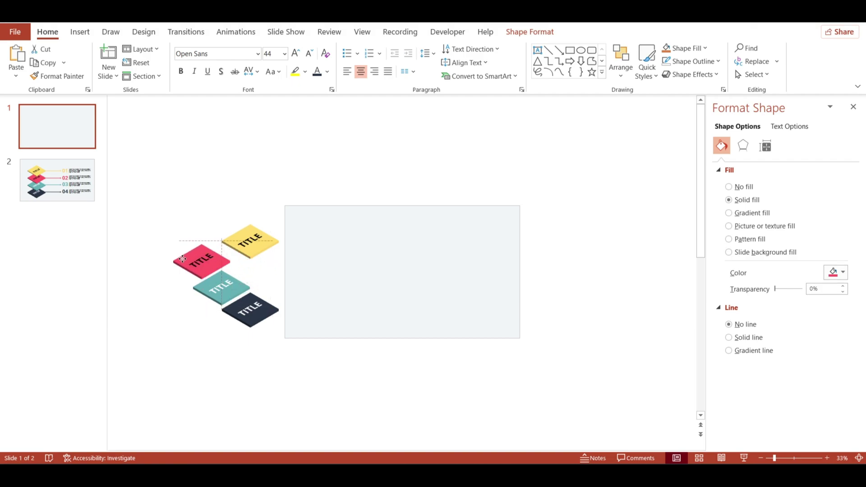
pyautogui.moveTo(239, 237); pyautogui.dragTo(169, 231)
# - Apply Morph to slide 2 and change its duration to 1.5 seconds
pyautogui.click(25, 187)
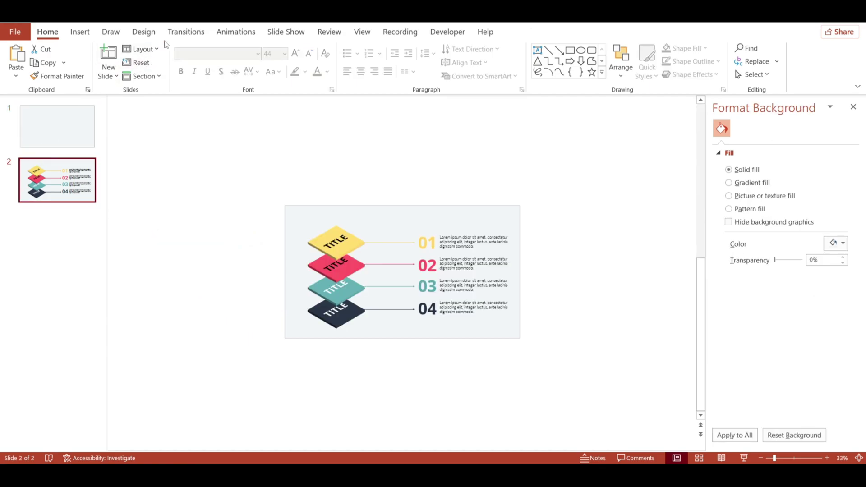
pyautogui.click(172, 37)
pyautogui.click(111, 63)
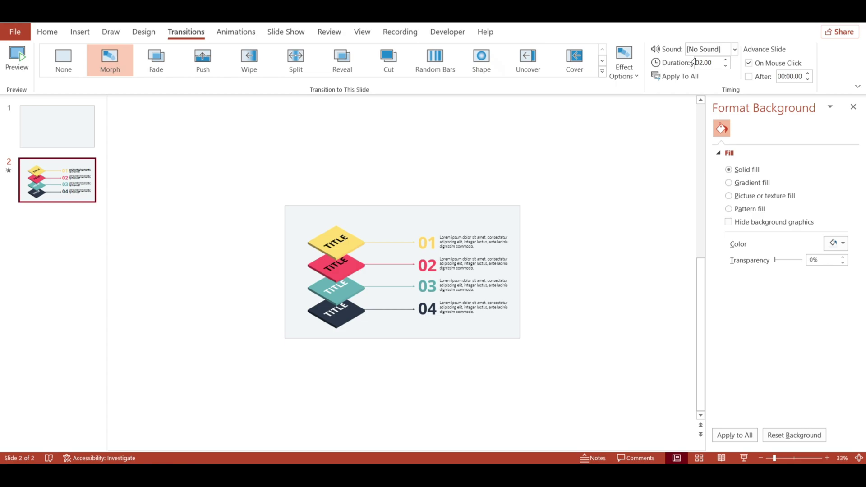
pyautogui.moveTo(693, 62); pyautogui.dragTo(712, 62)
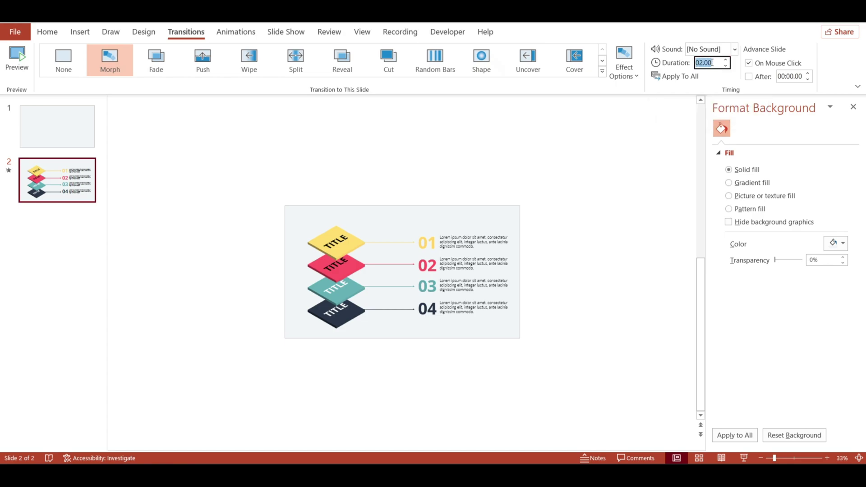
pyautogui.write('1.5')
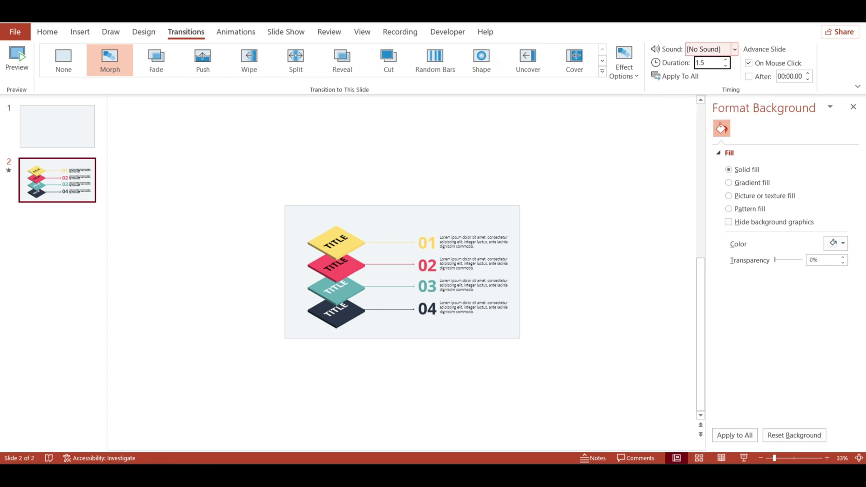
pyautogui.press('Return')
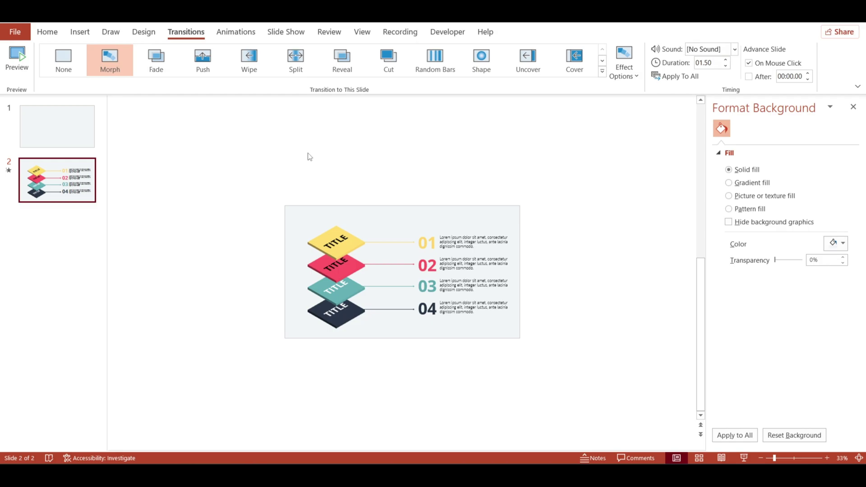